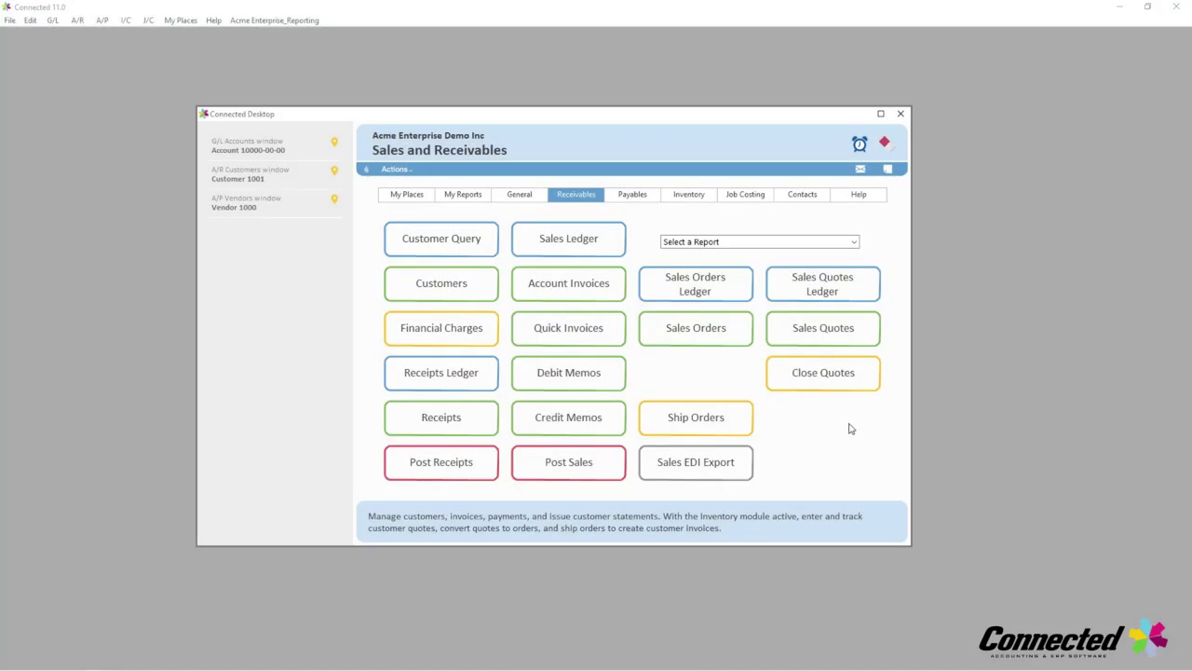
Open Connected's Sales Ledger and change its view from Current Customer Balances to Sales by Region
click(579, 239)
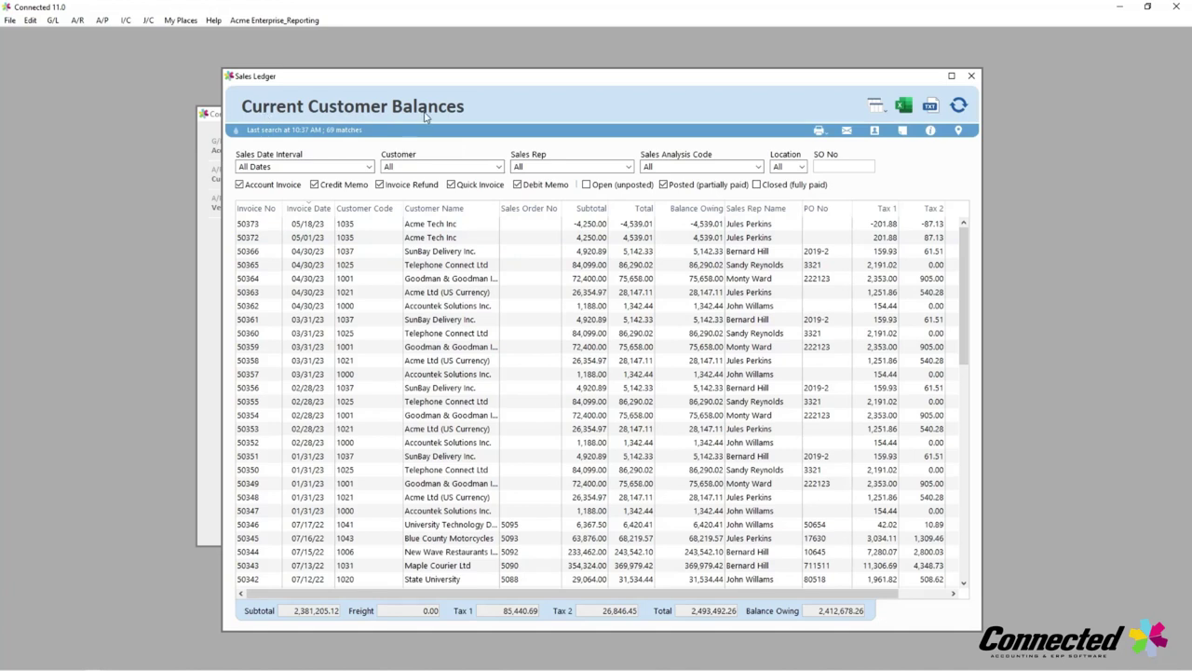
click(884, 111)
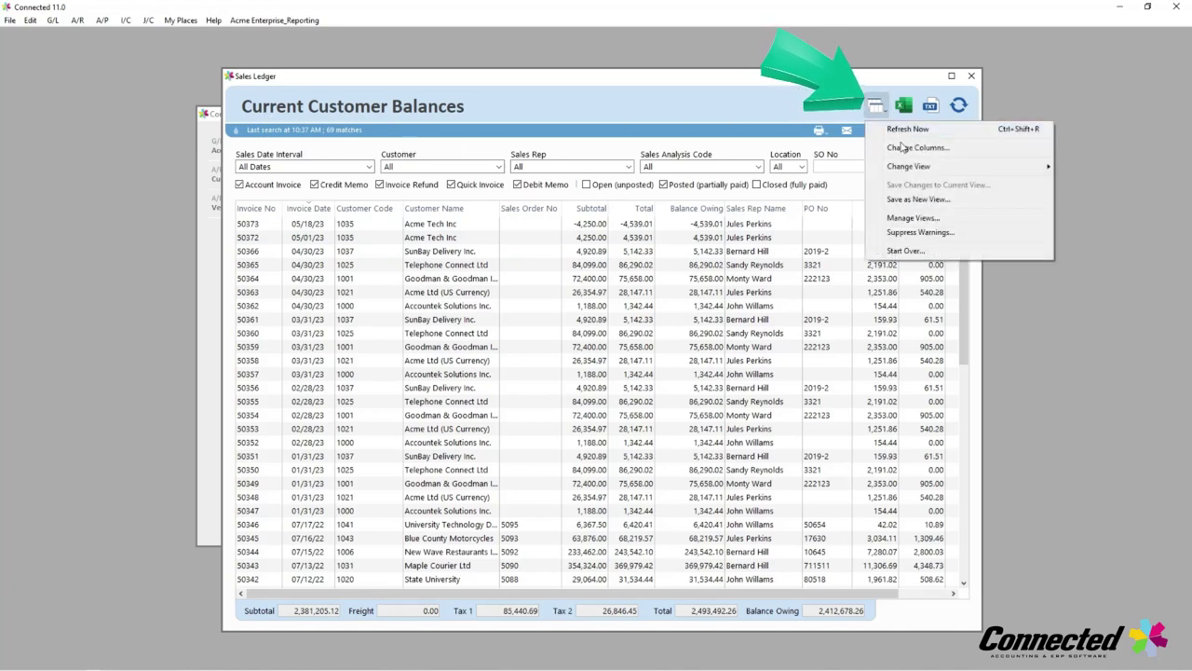
mouse_move(913, 168)
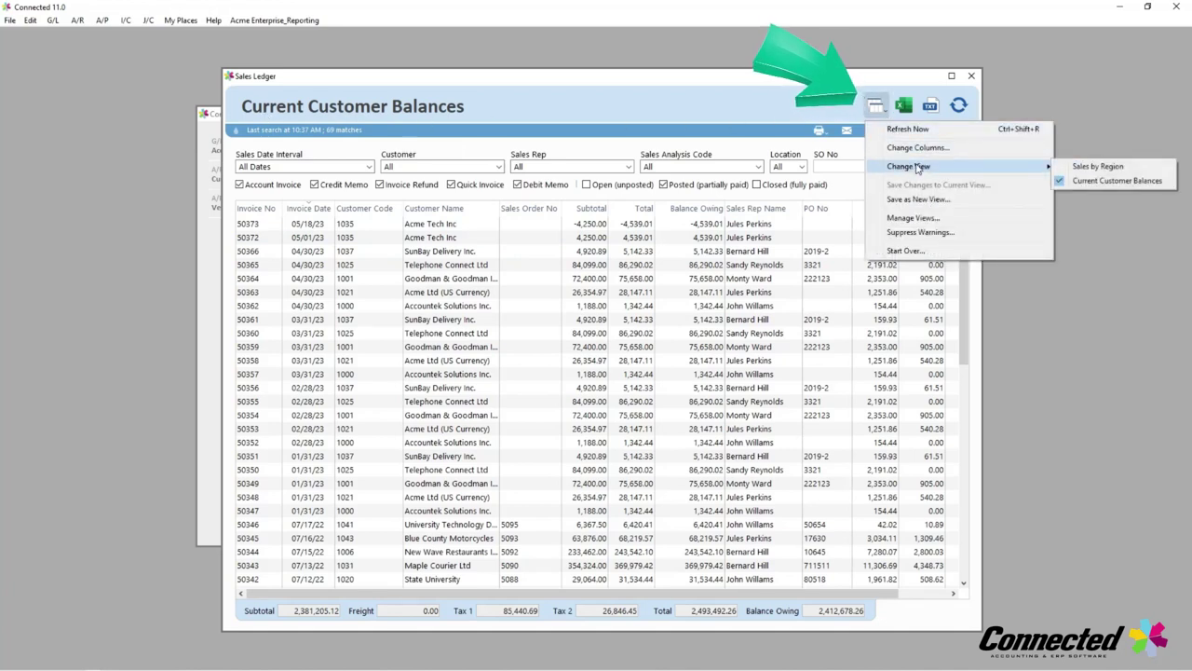
click(1099, 166)
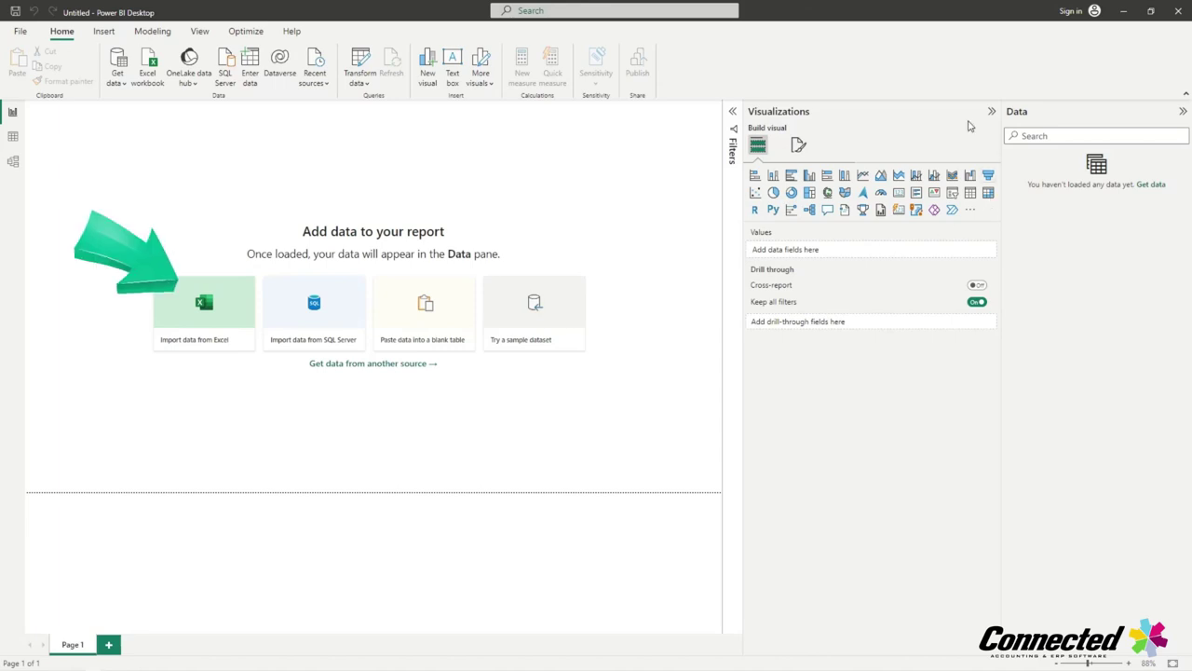
Import the Sales Ledger table from the Sales By Region Excel workbook into the report
click(190, 341)
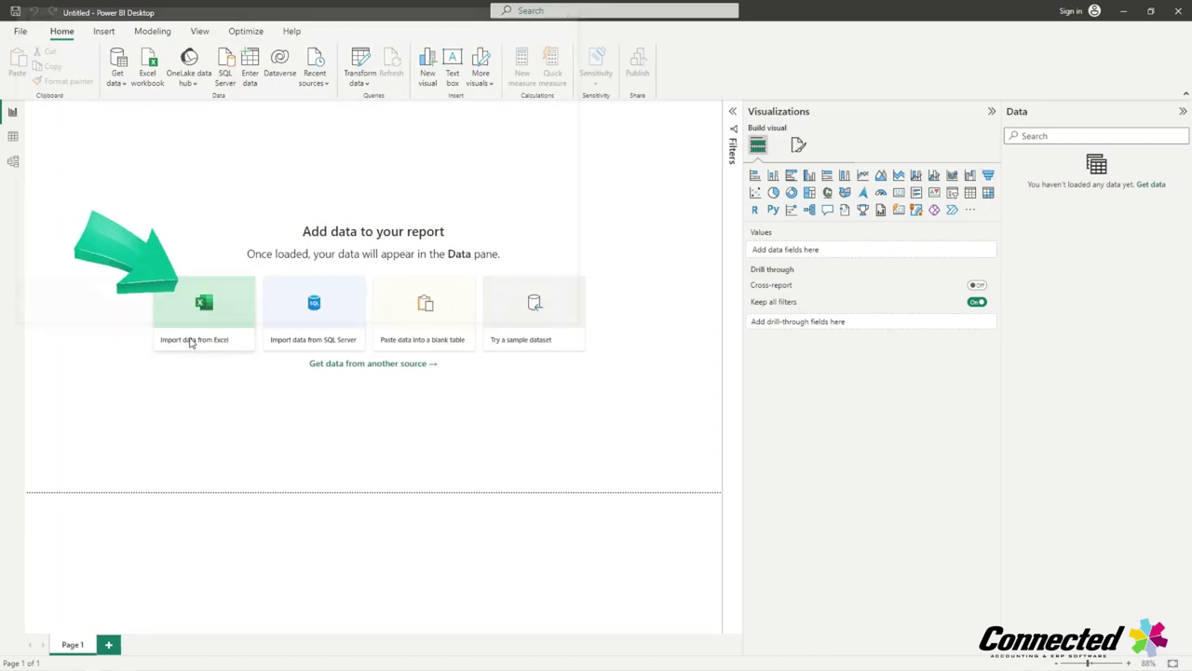
click(140, 77)
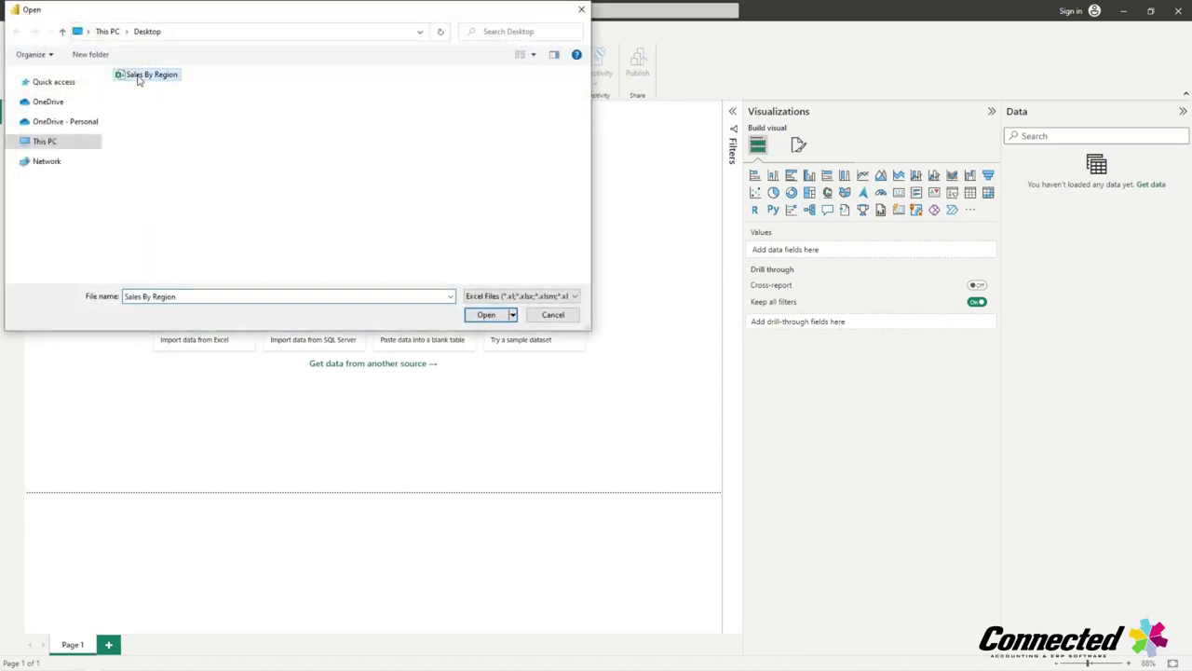
click(471, 317)
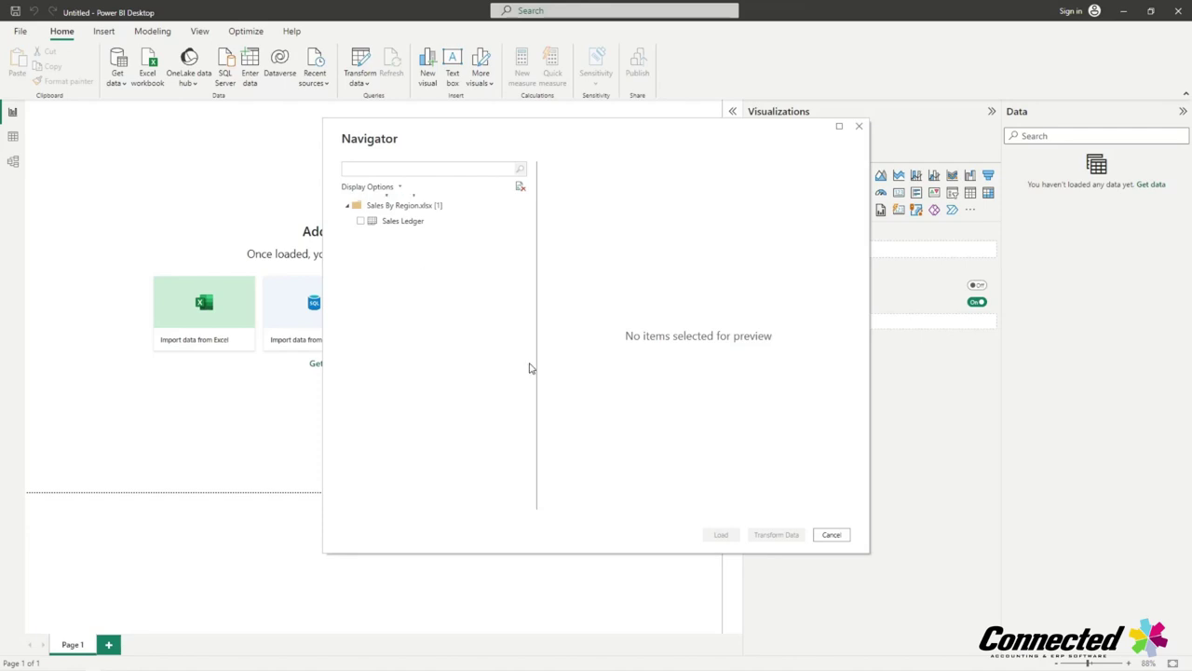
click(360, 221)
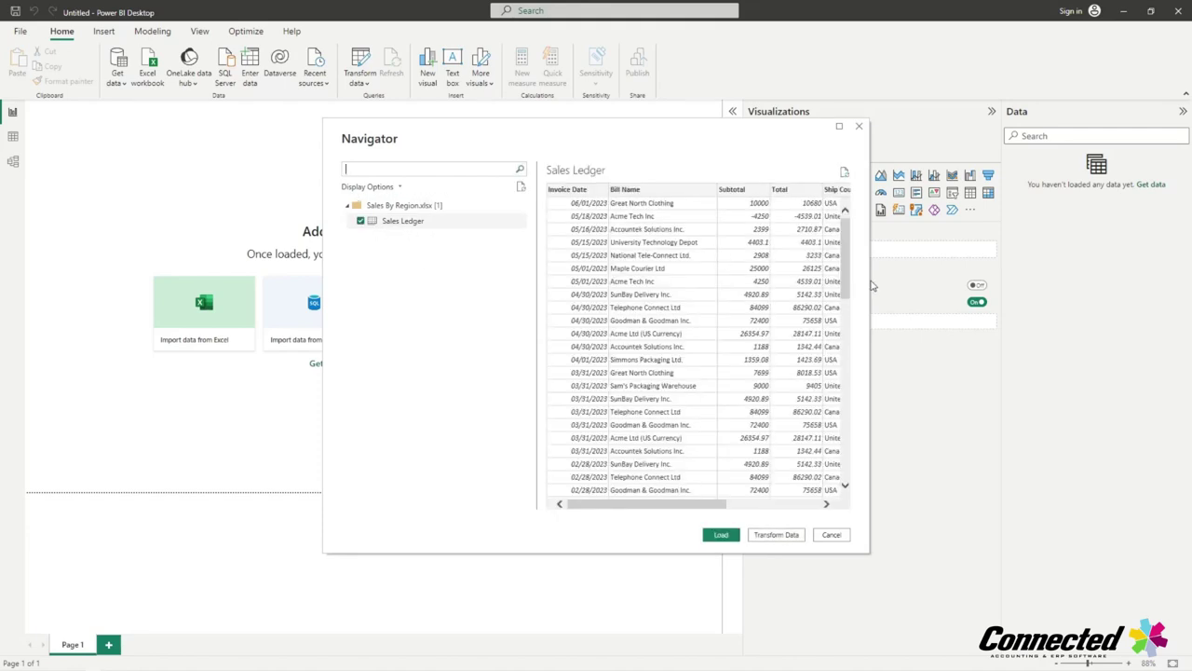
drag(869, 277, 1026, 275)
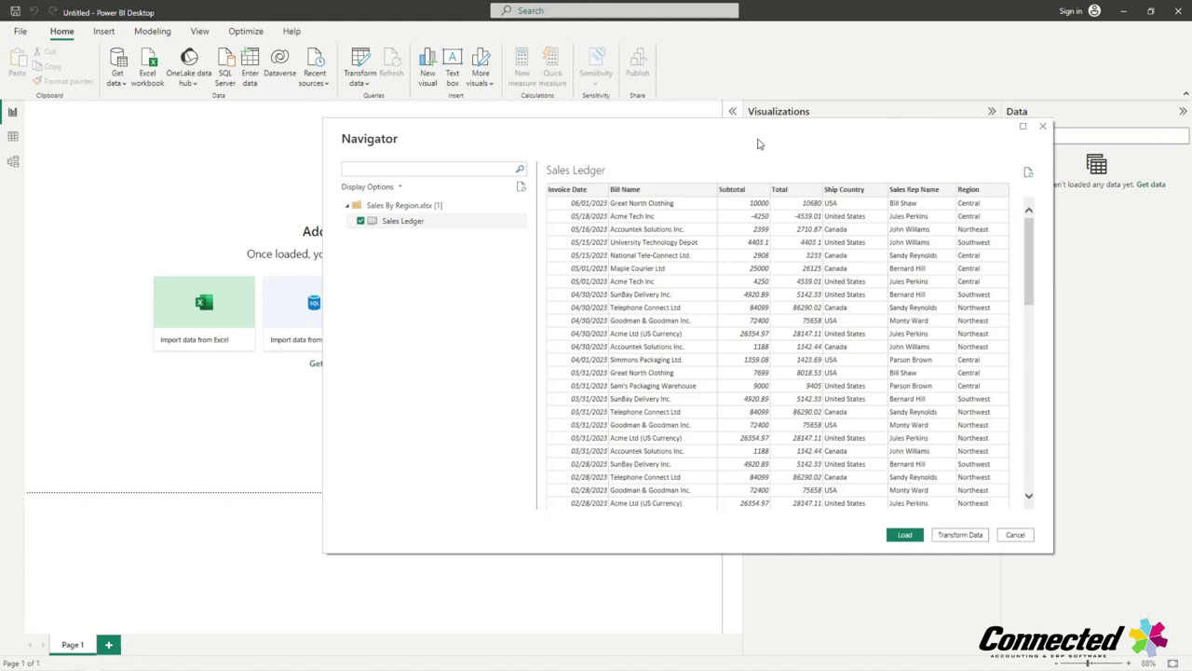
drag(761, 144, 608, 147)
click(755, 532)
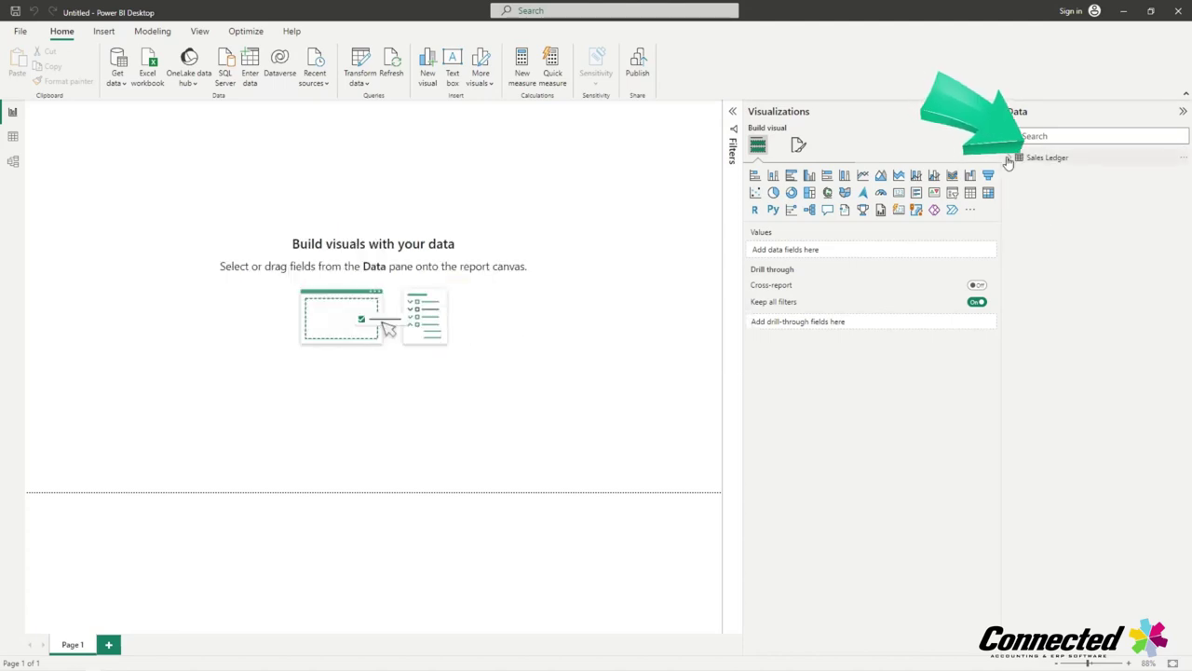
Add a table visual showing Region with Sum of Total from Sales Ledger
click(1009, 157)
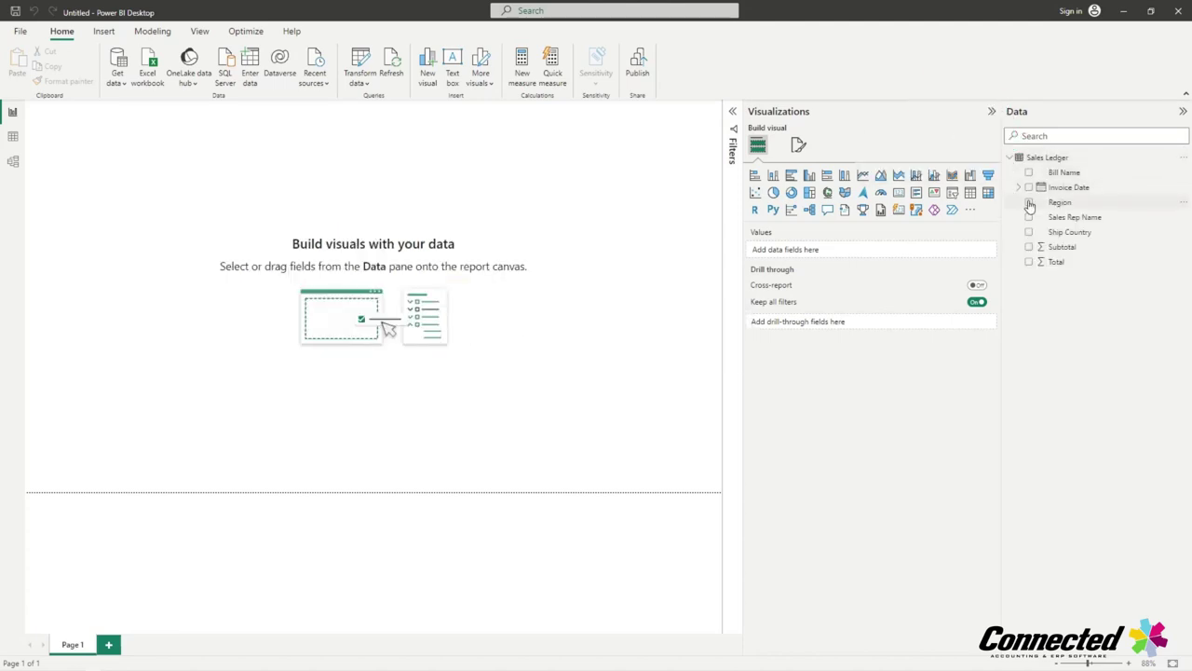
click(1028, 202)
click(1029, 264)
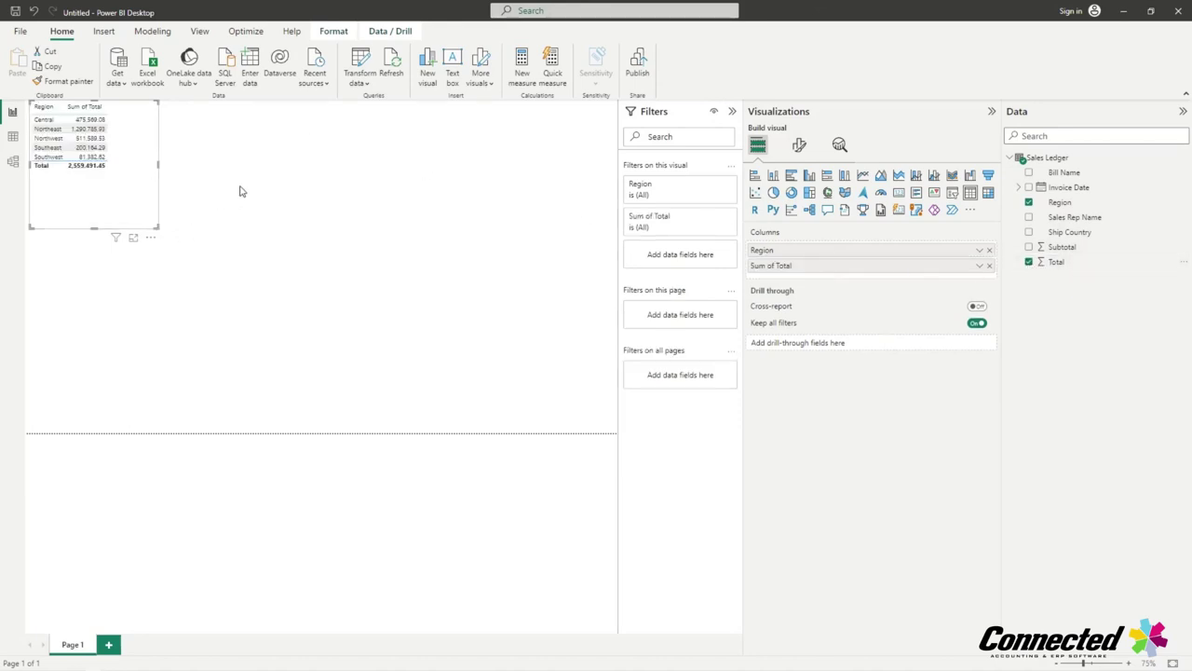
click(297, 177)
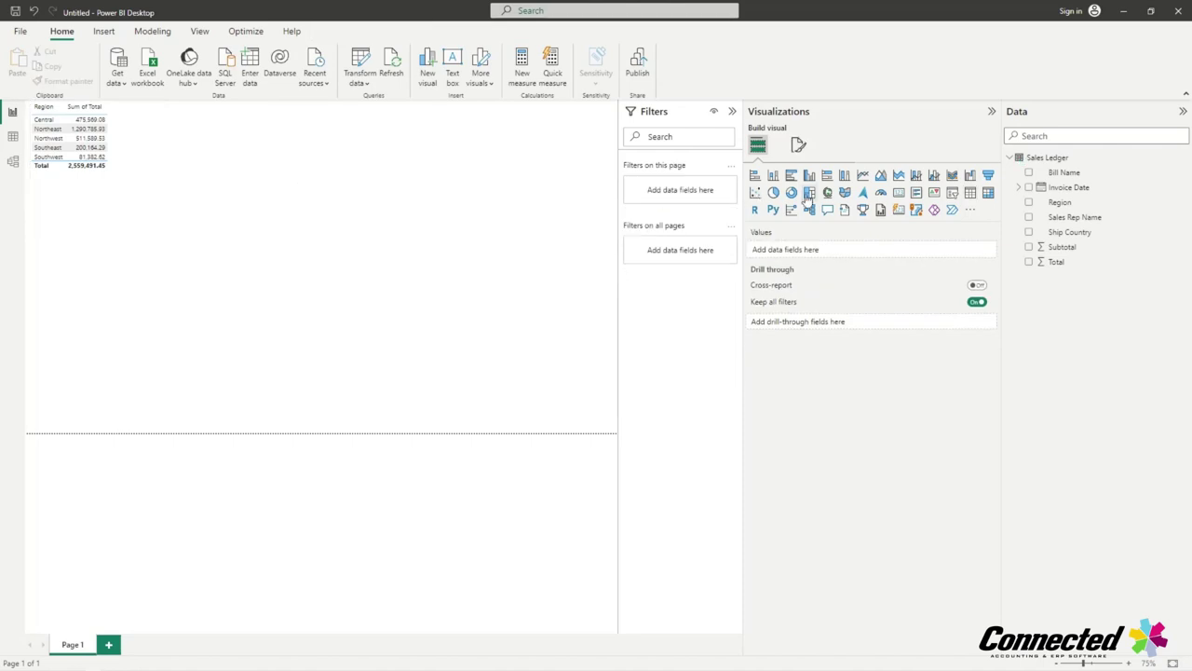
Place a widened pie chart of Sum of Total by Region beside the region table
click(777, 193)
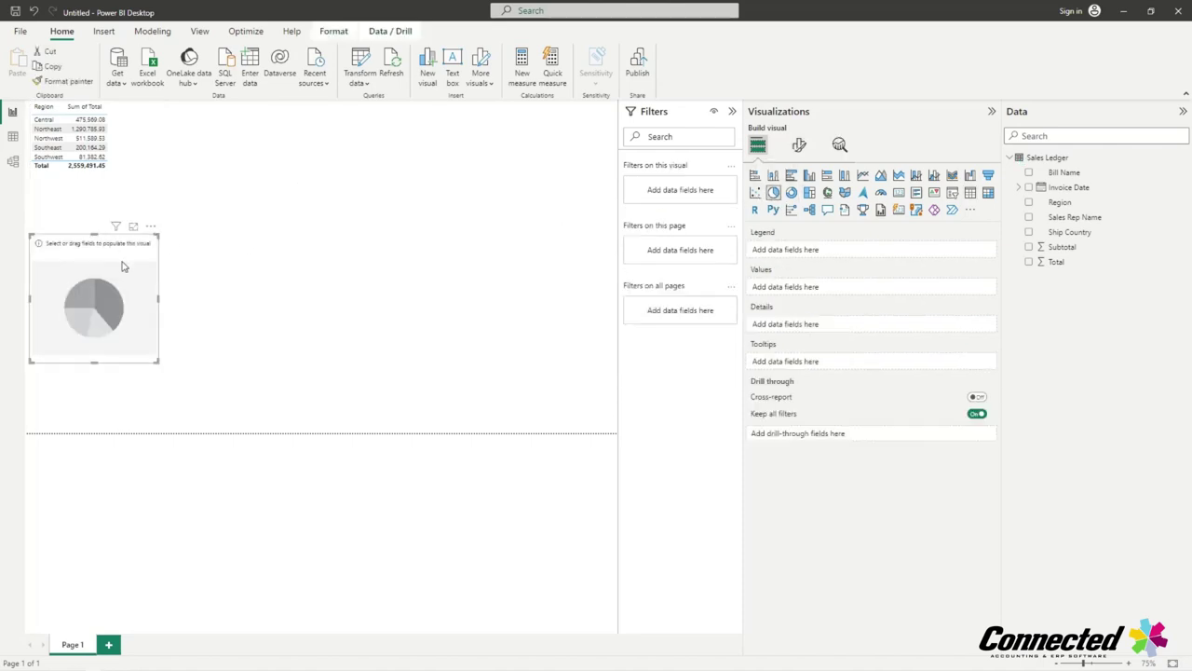
drag(123, 264, 241, 140)
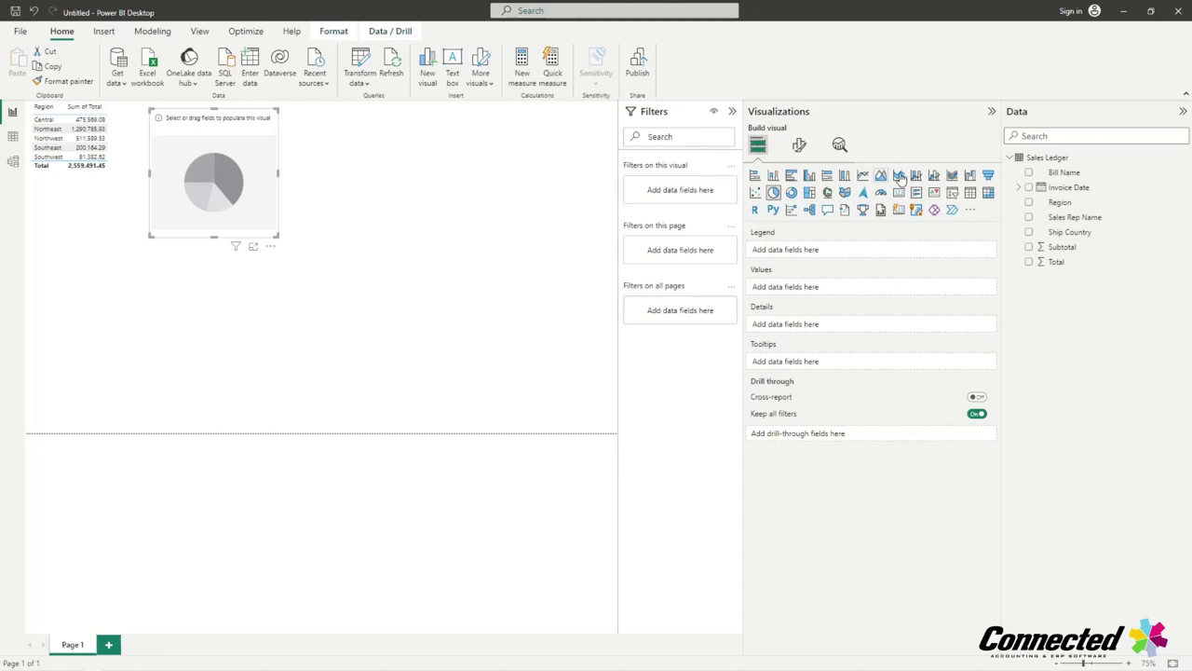
click(1027, 208)
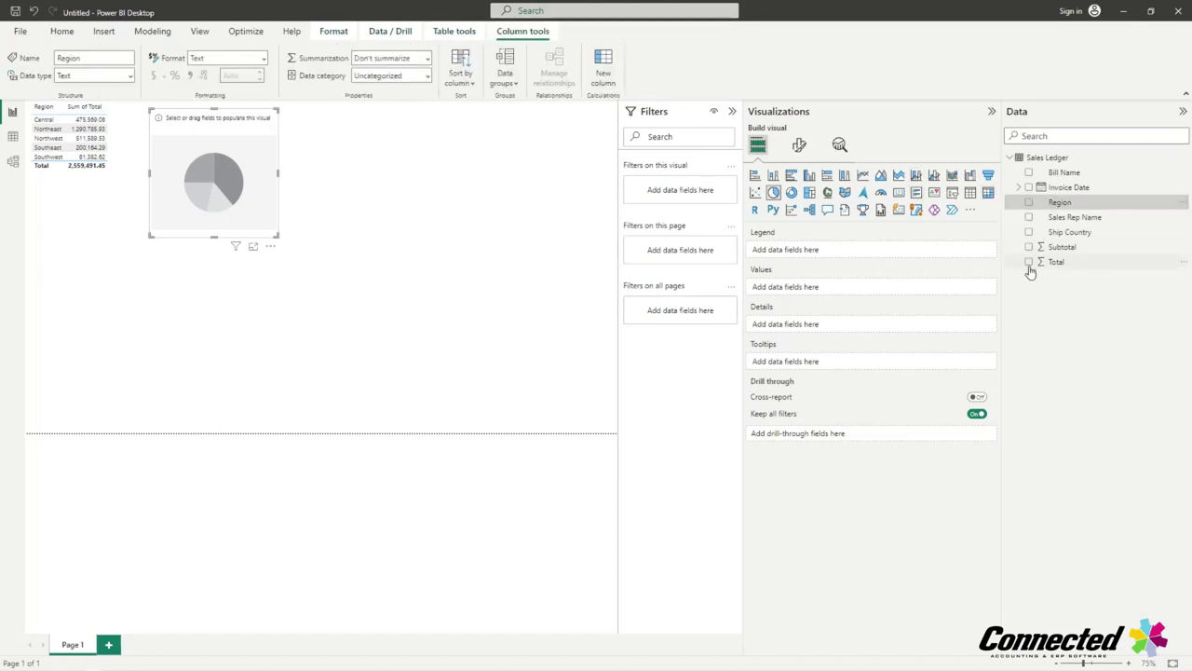
click(1029, 203)
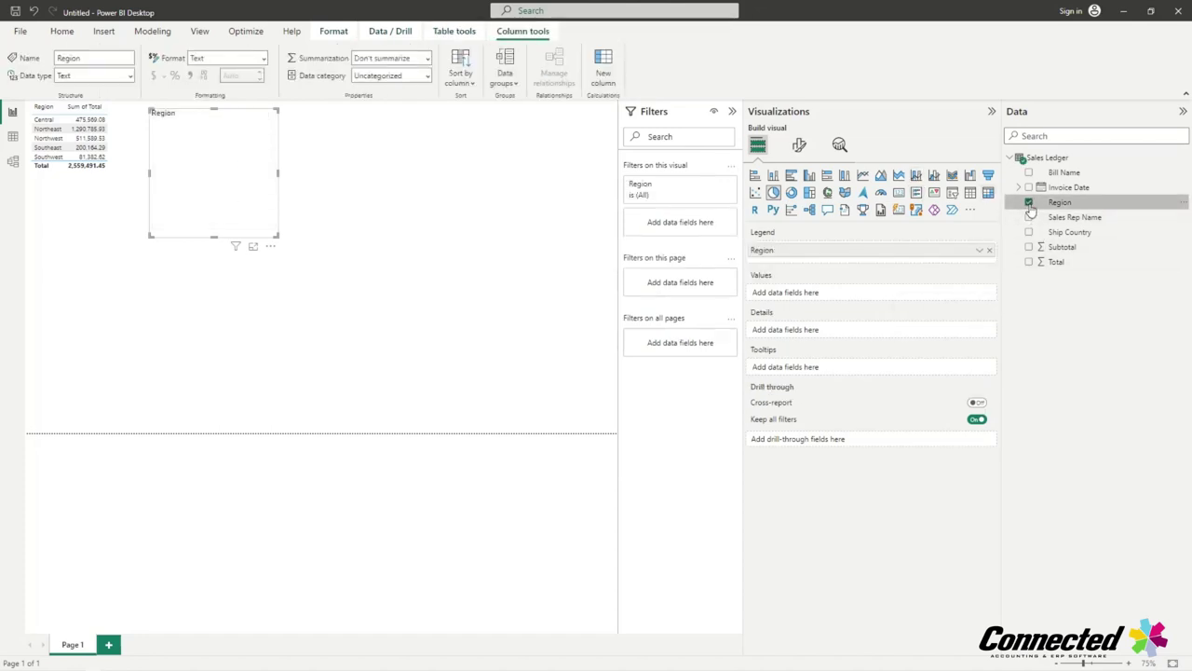
click(1029, 263)
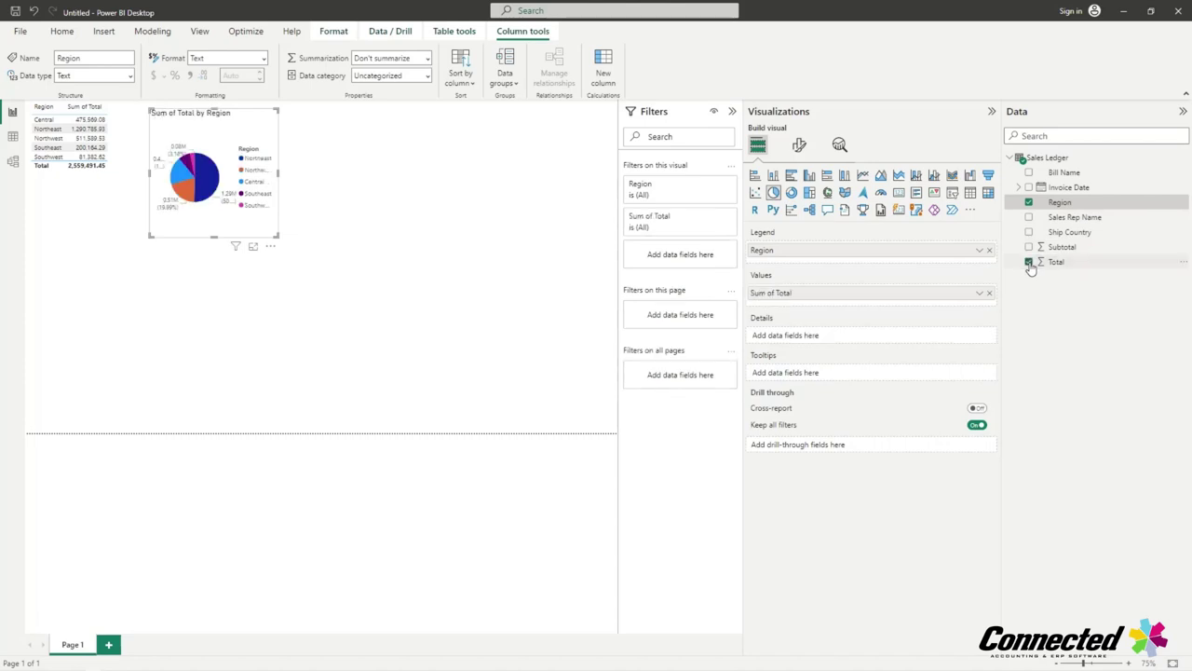
drag(276, 173, 391, 179)
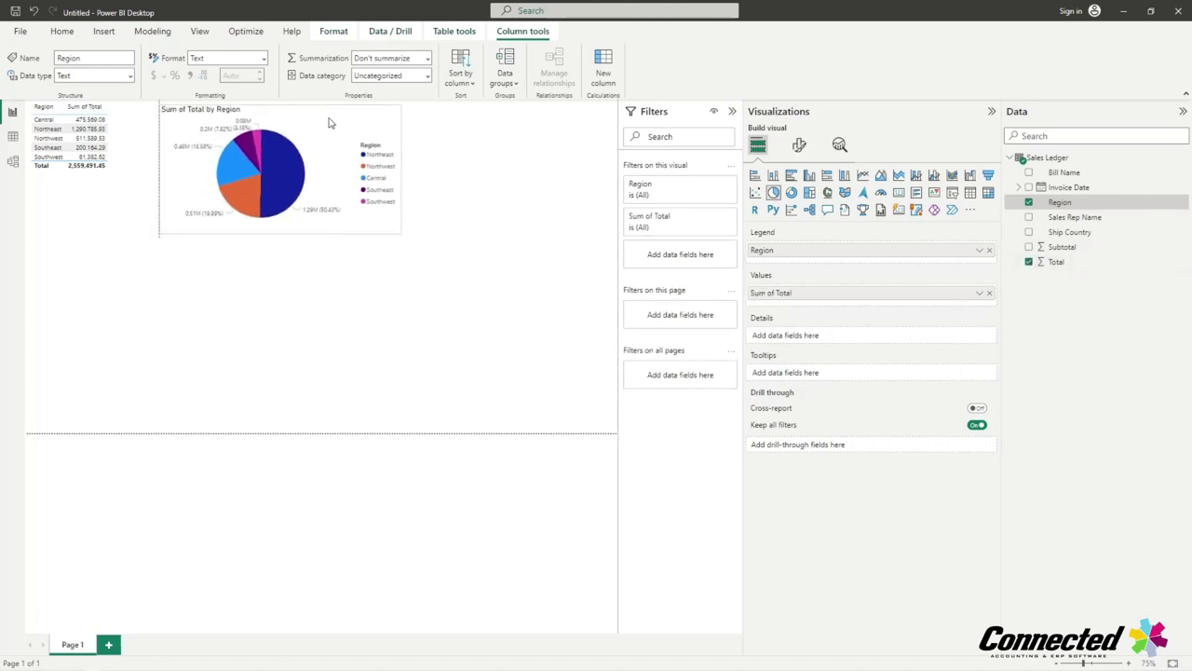
click(74, 320)
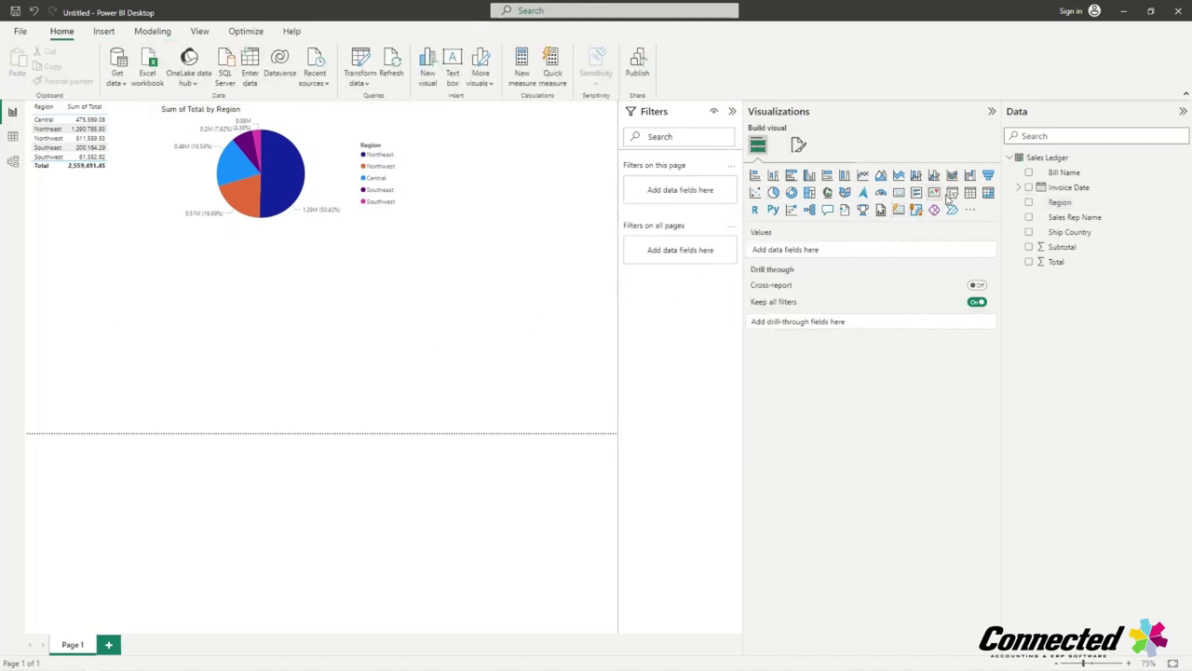
Add a widened table listing each Bill Name with its Sum of Total
click(971, 194)
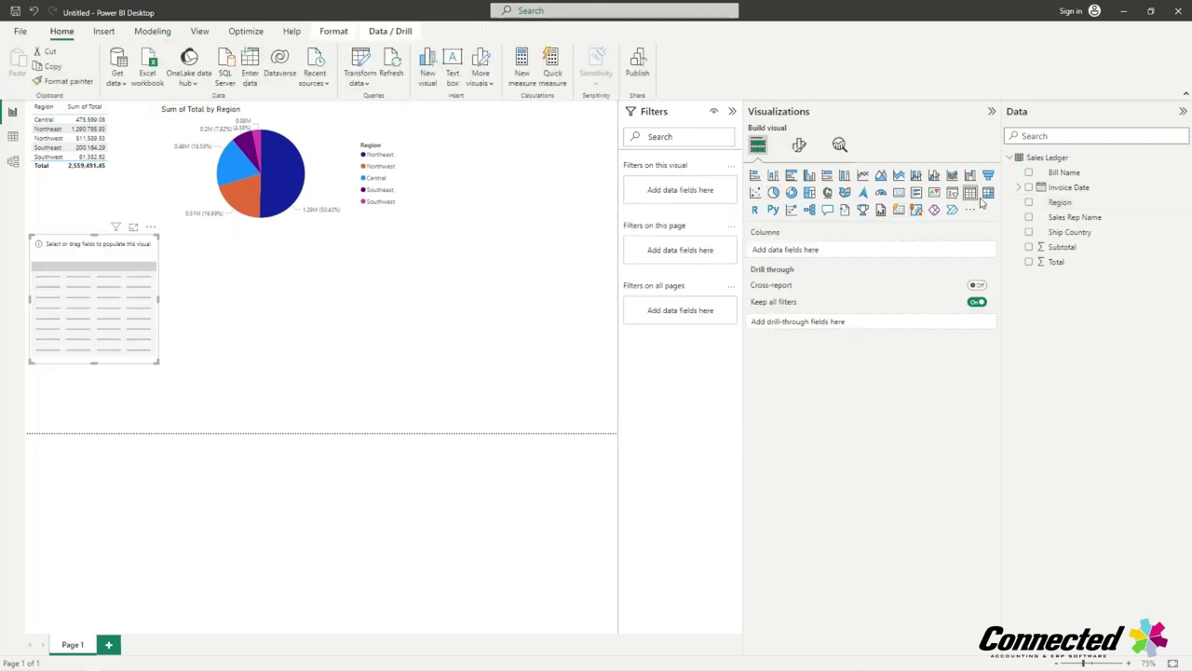
click(1029, 173)
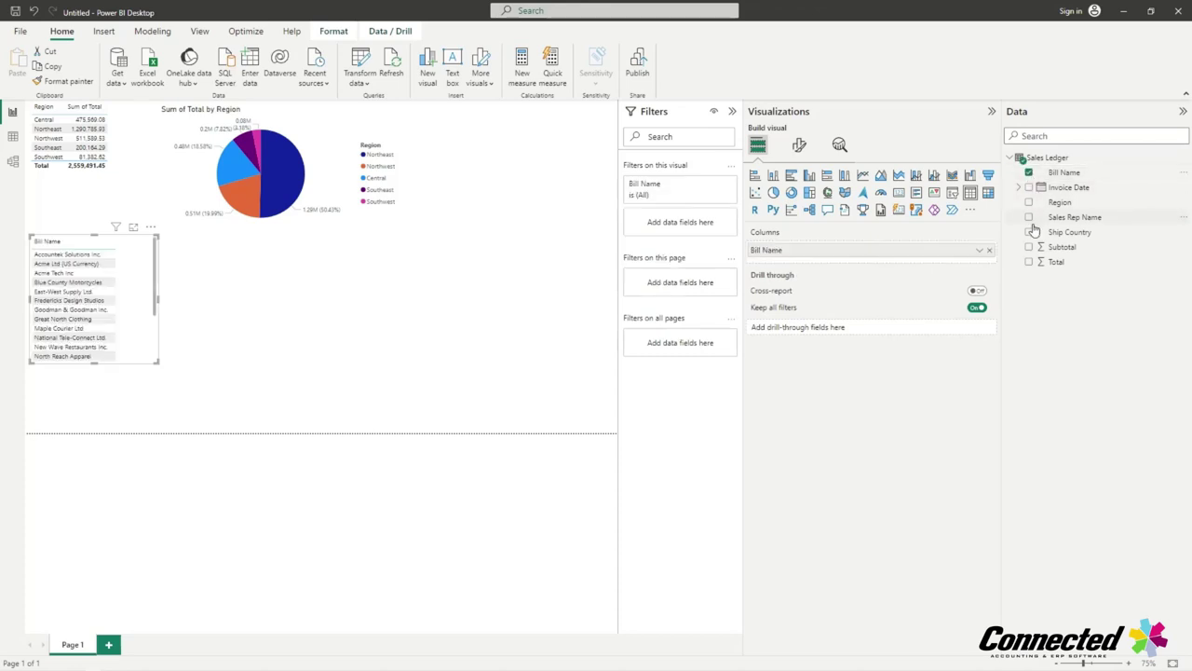
click(1029, 265)
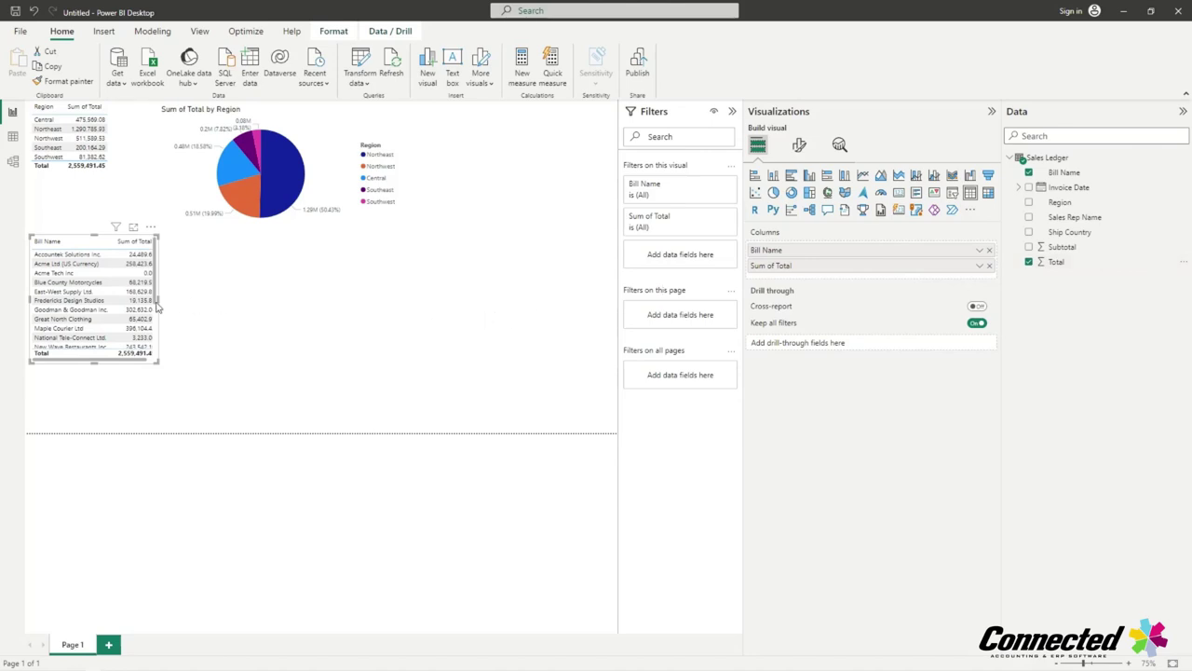
drag(160, 299, 174, 300)
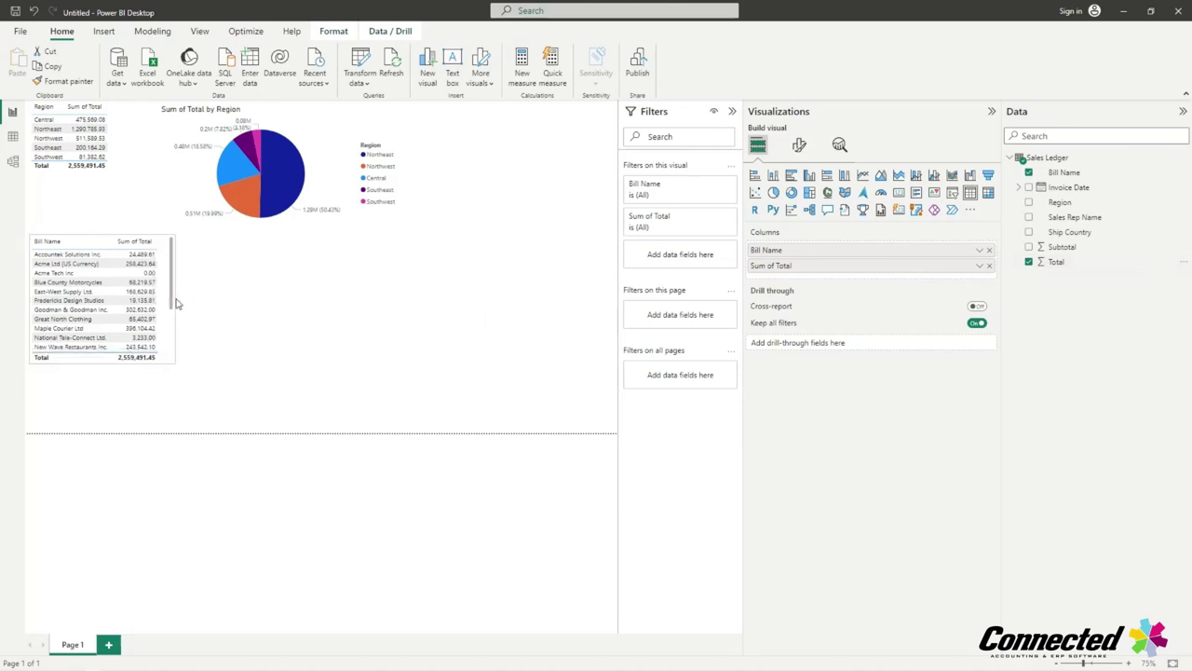
click(396, 293)
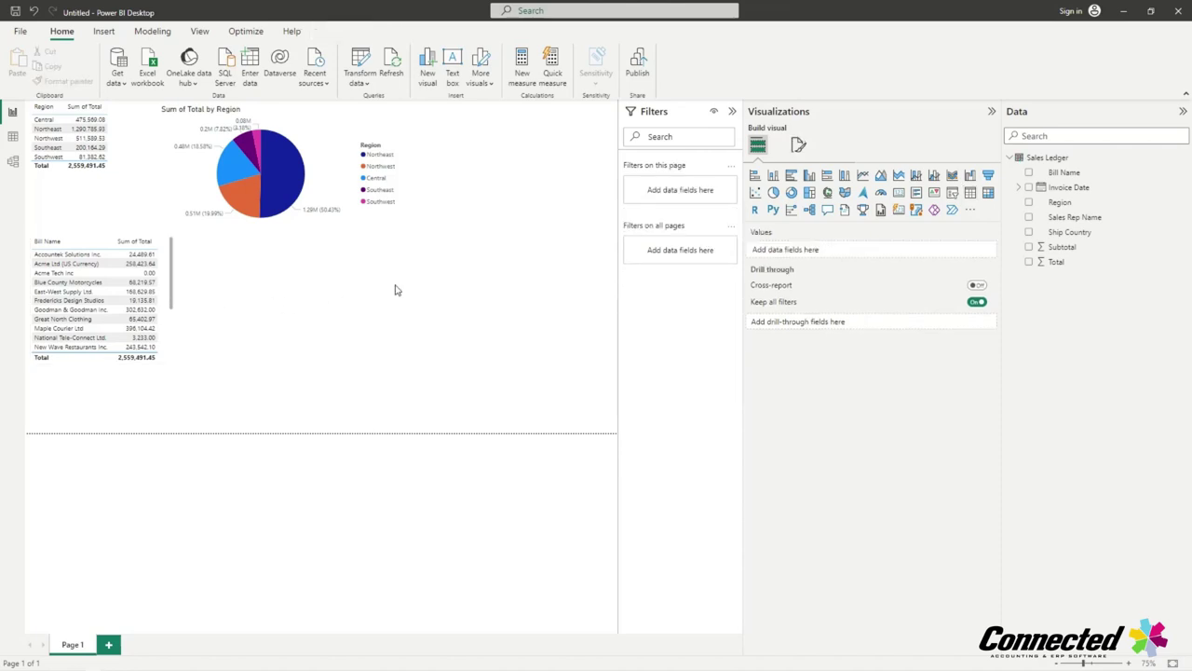
Build a stacked column chart of Sum of Total by Sales Rep Name, placed right of the customer table
click(969, 193)
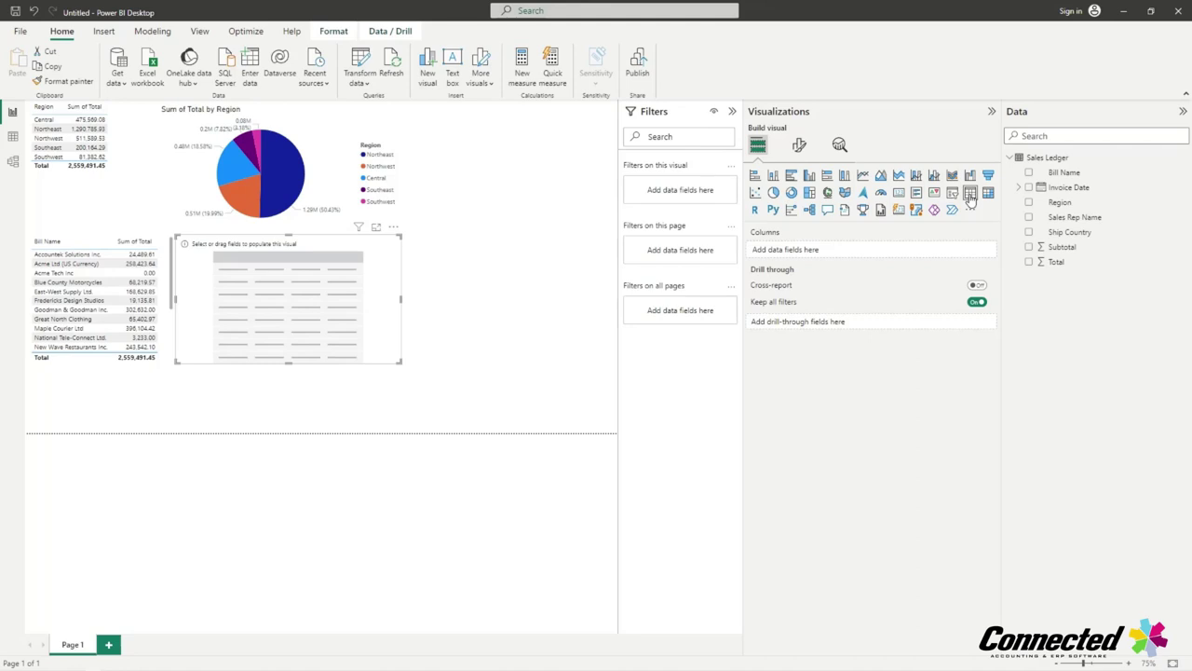
click(1029, 217)
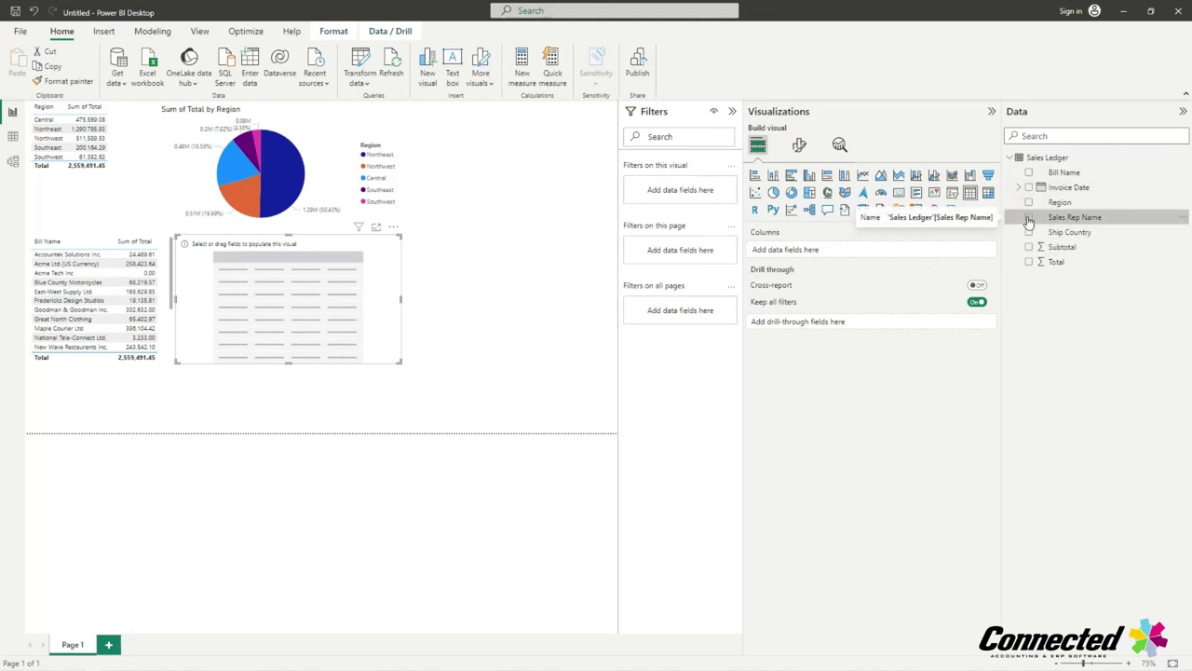
click(1029, 264)
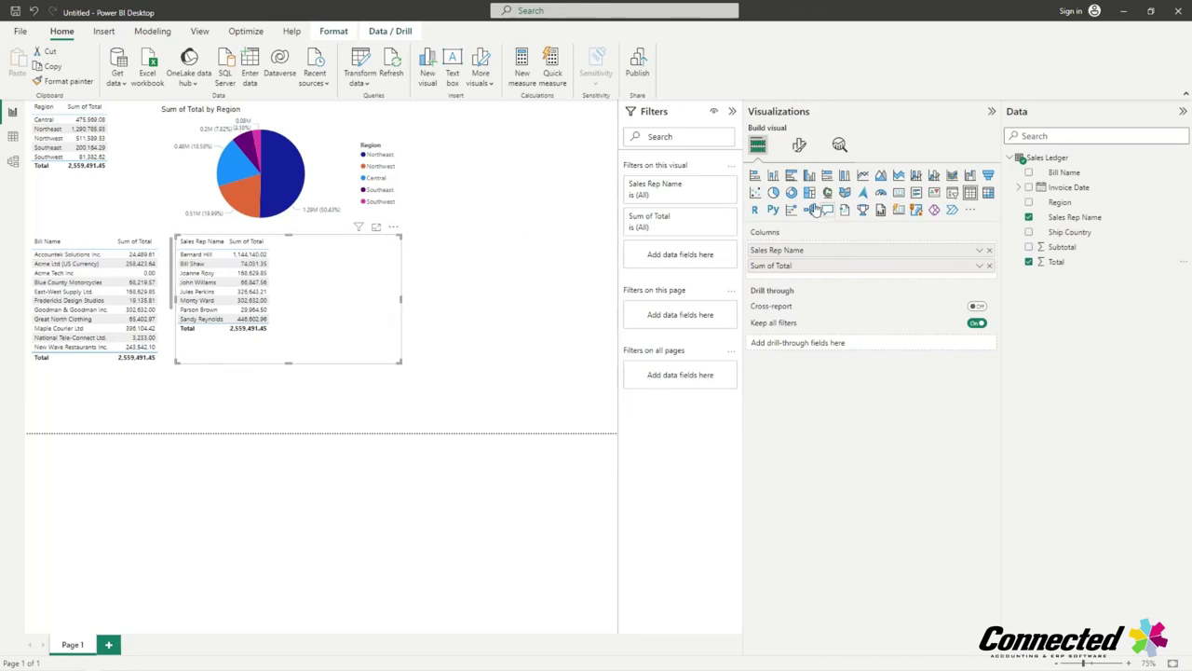
click(774, 178)
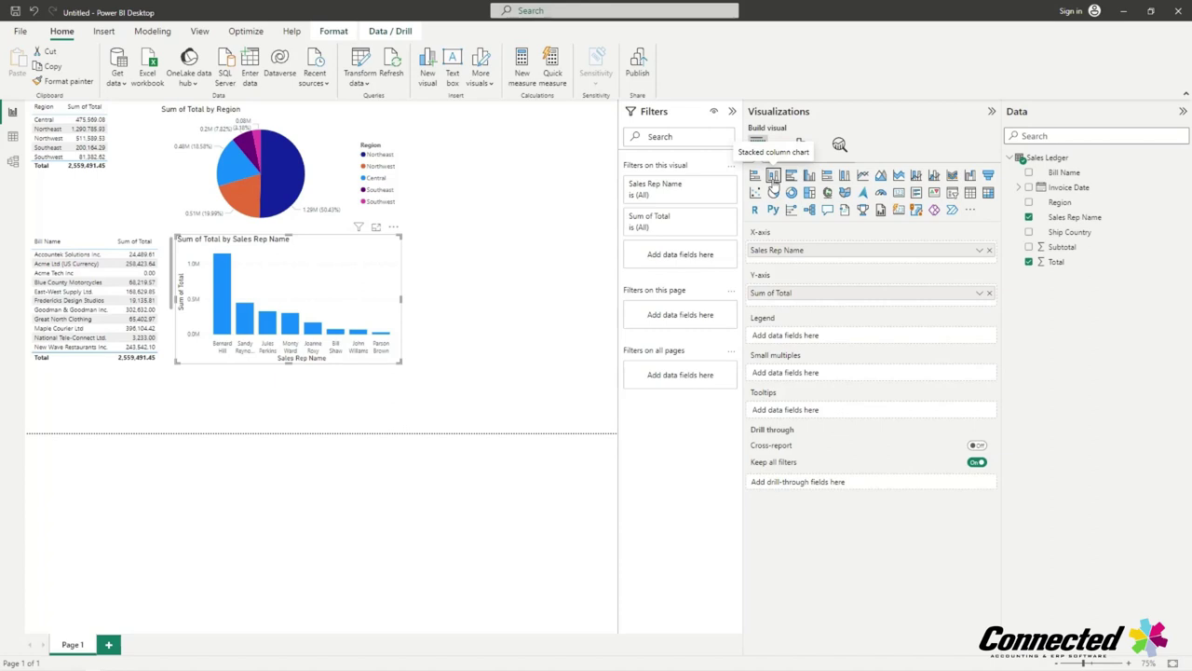
drag(334, 239, 399, 245)
click(510, 251)
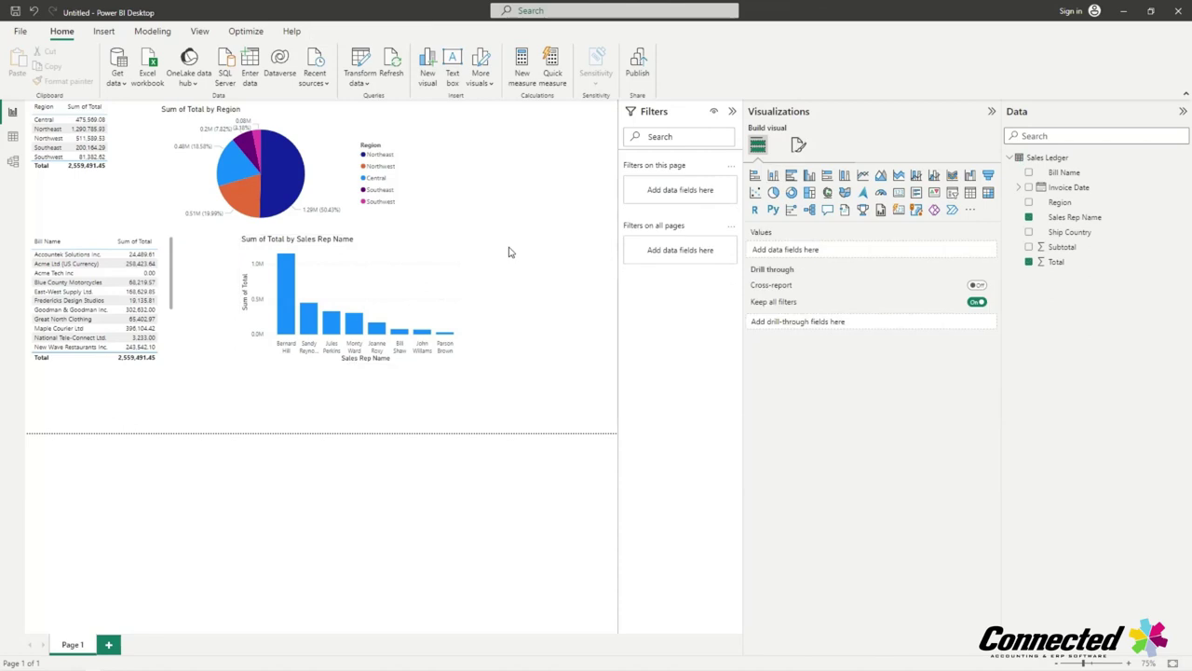